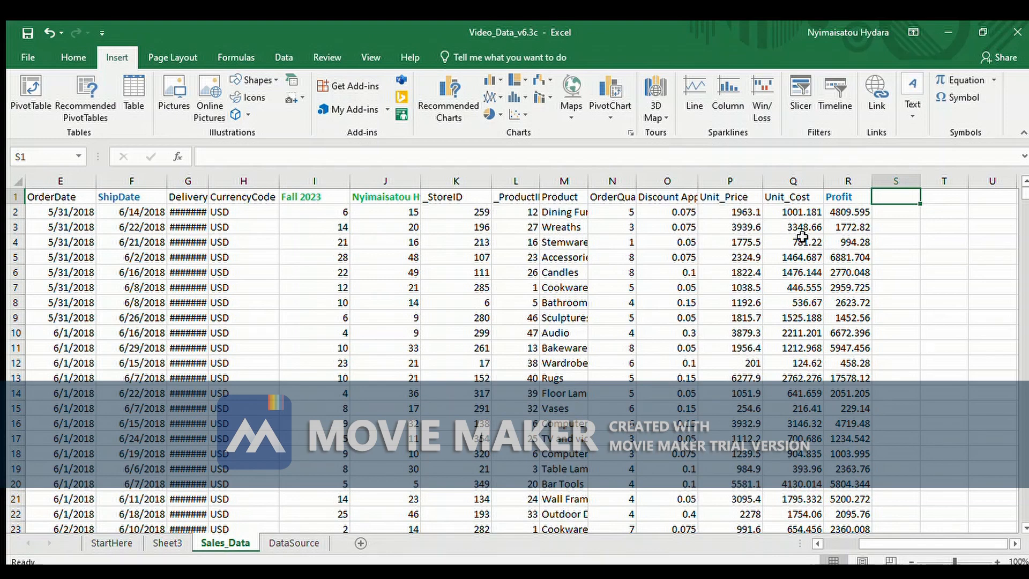
Enter the formula =P2-Q2/P2 in cell S2, using the unit price and unit cost
{"action": "left_click", "coordinate": [884, 212]}
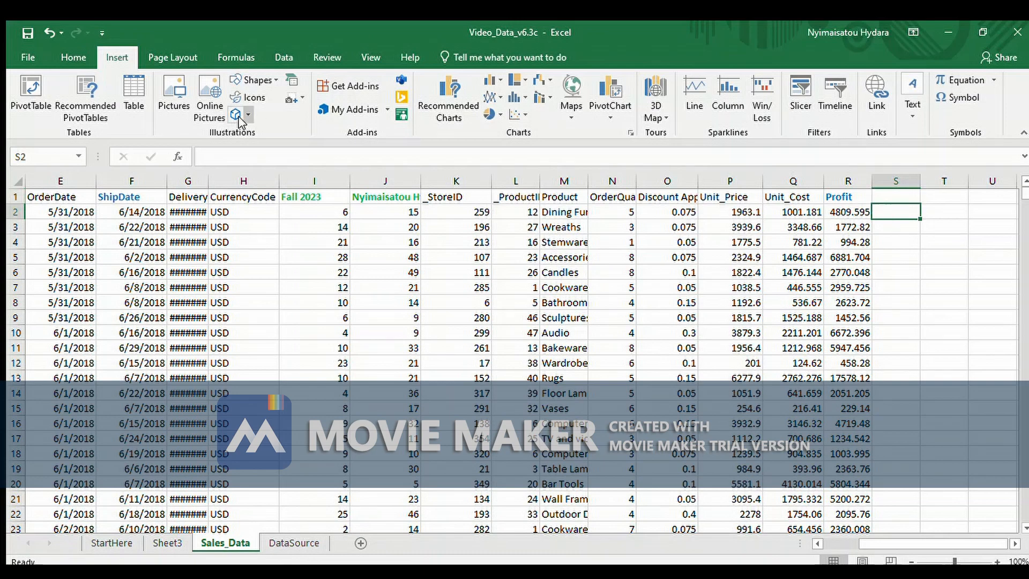
{"action": "left_click", "coordinate": [213, 160]}
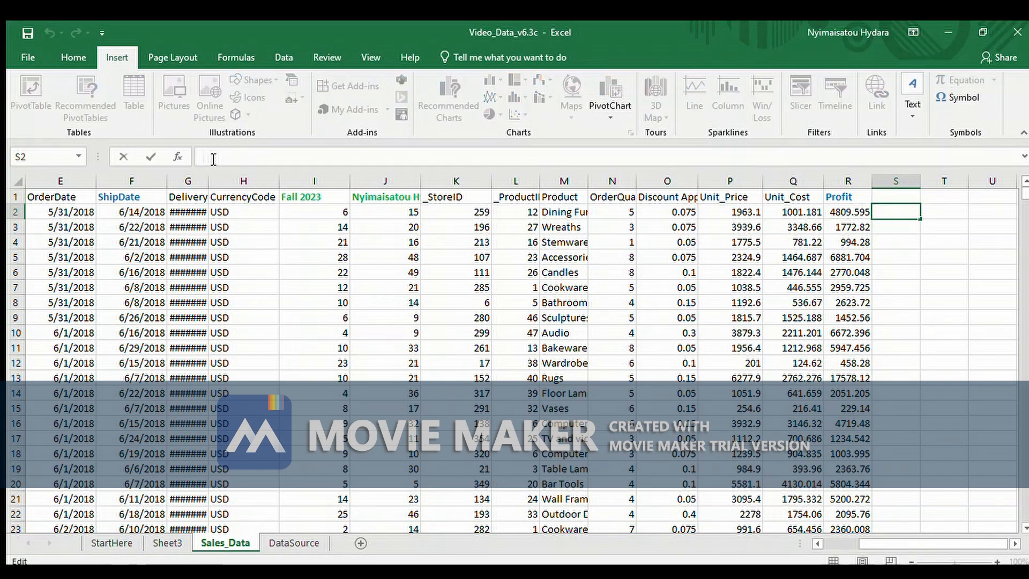
{"action": "type", "text": "="}
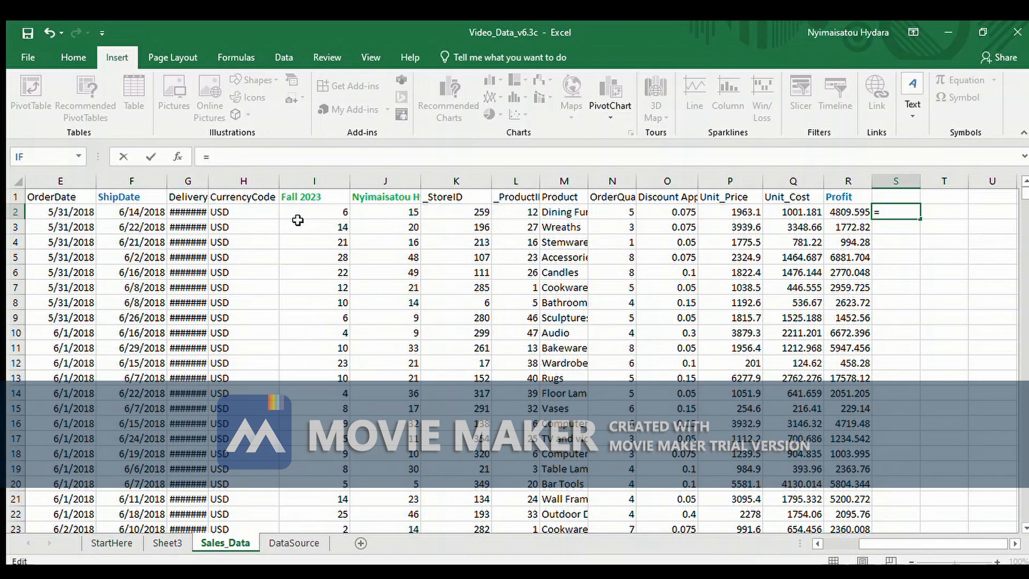
{"action": "left_click", "coordinate": [716, 213]}
{"action": "type", "text": "-"}
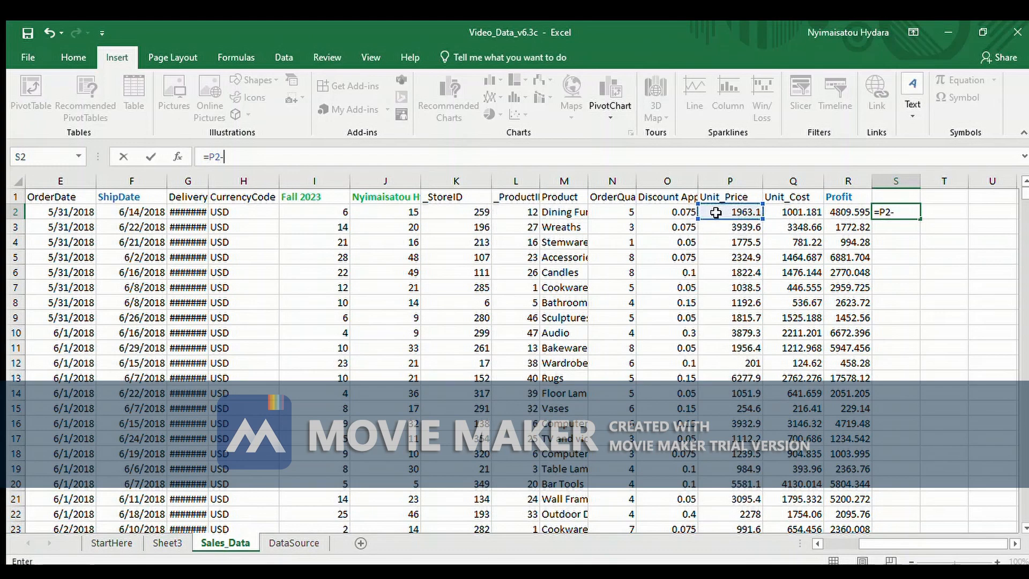
{"action": "left_click", "coordinate": [786, 212]}
{"action": "type", "text": "/"}
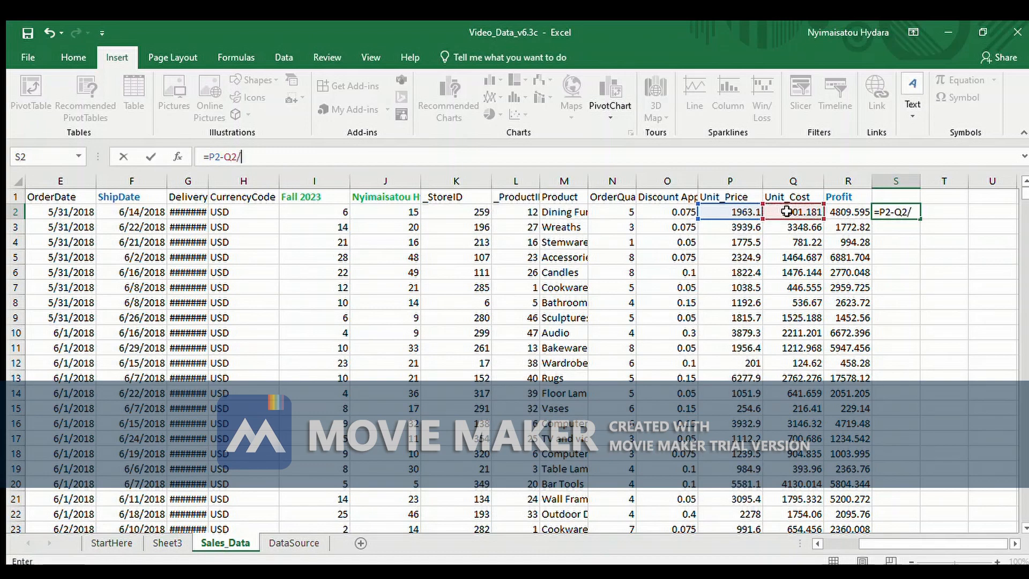
{"action": "left_click", "coordinate": [721, 210]}
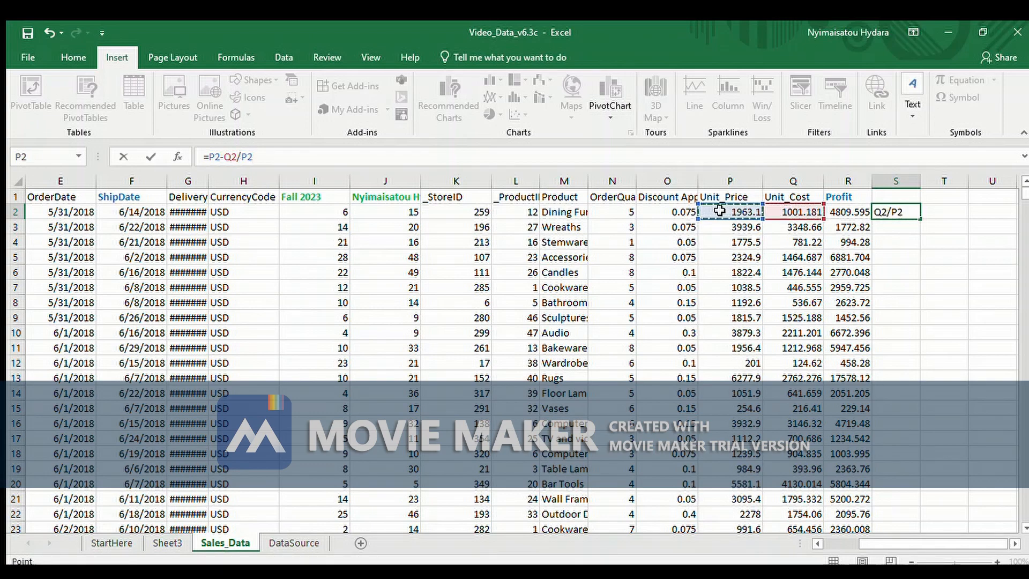
{"action": "key", "text": "Return"}
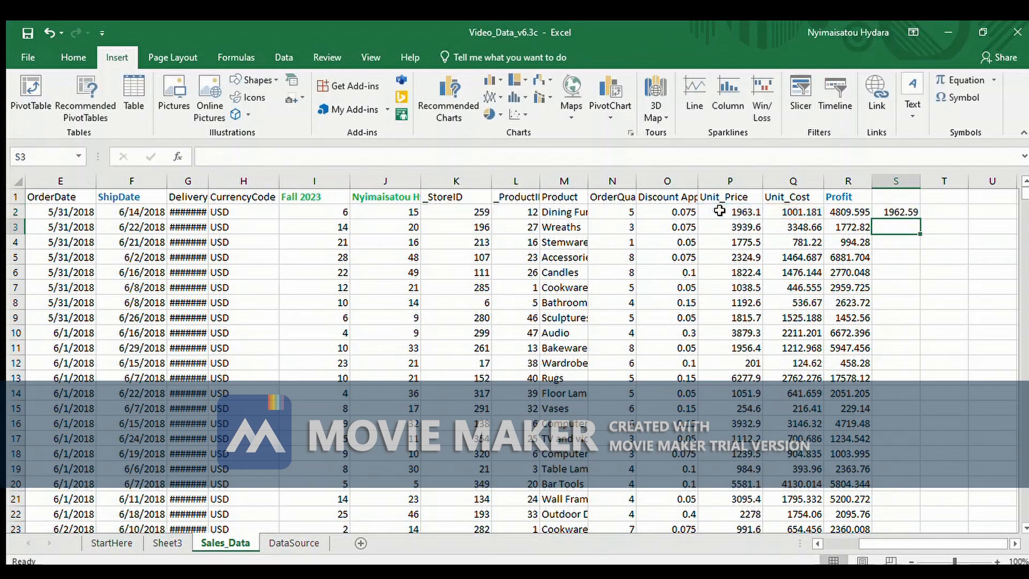
Copy the formula from cell S2 and paste it into the whole of column S
{"action": "left_click", "coordinate": [905, 212]}
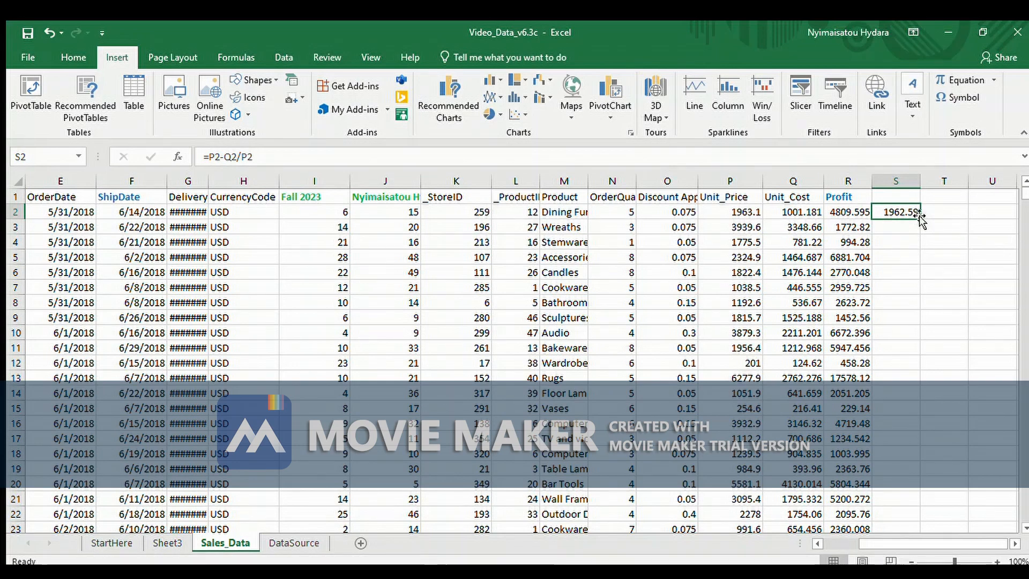
{"action": "mouse_move", "coordinate": [916, 219]}
{"action": "left_mouse_down"}
{"action": "mouse_move", "coordinate": [907, 418]}
{"action": "mouse_move", "coordinate": [912, 221]}
{"action": "left_mouse_up"}
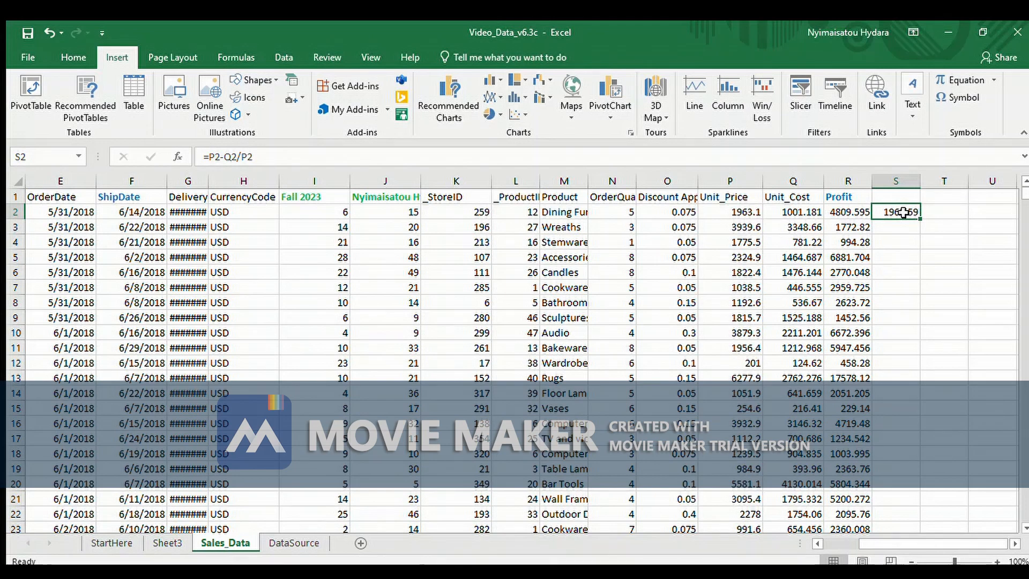
{"action": "key", "text": "ctrl+c"}
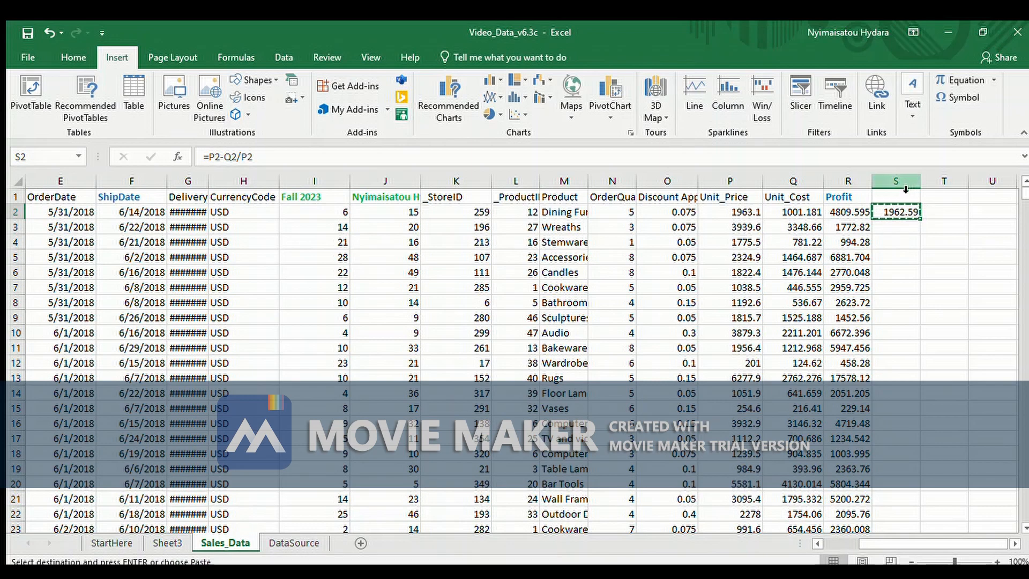
{"action": "left_click", "coordinate": [905, 189]}
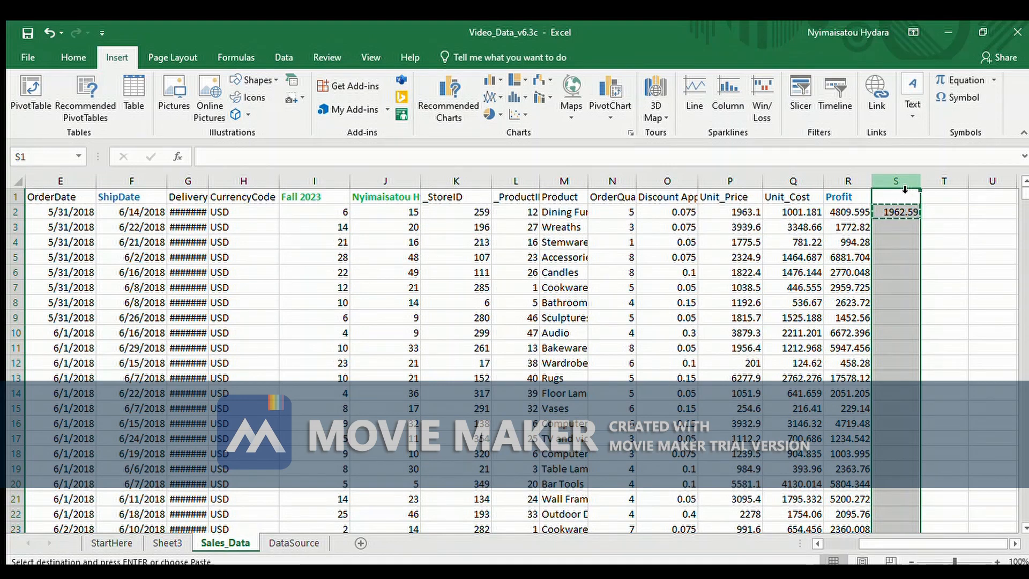
{"action": "key", "text": "ctrl+v"}
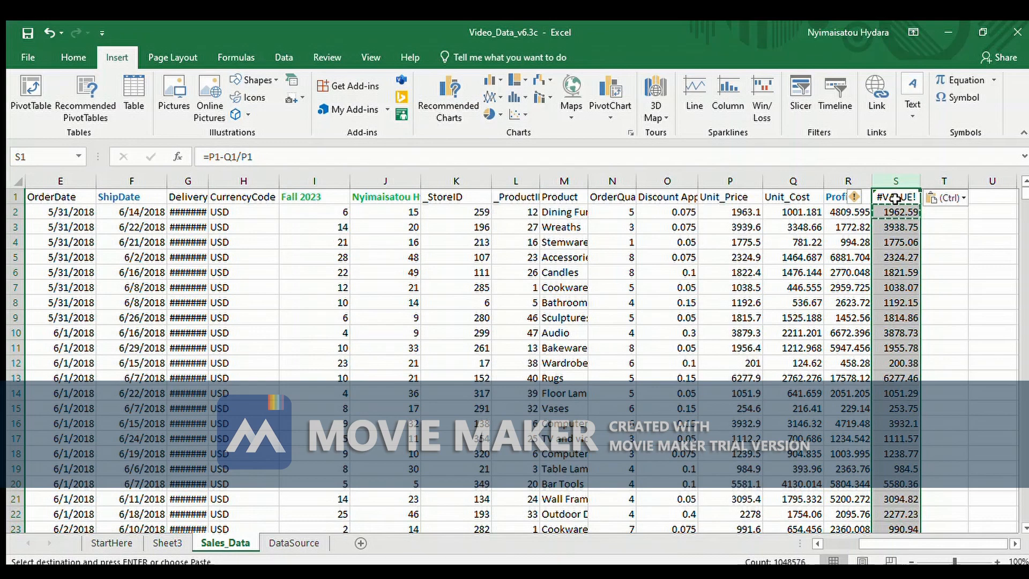
{"action": "key", "text": "Escape"}
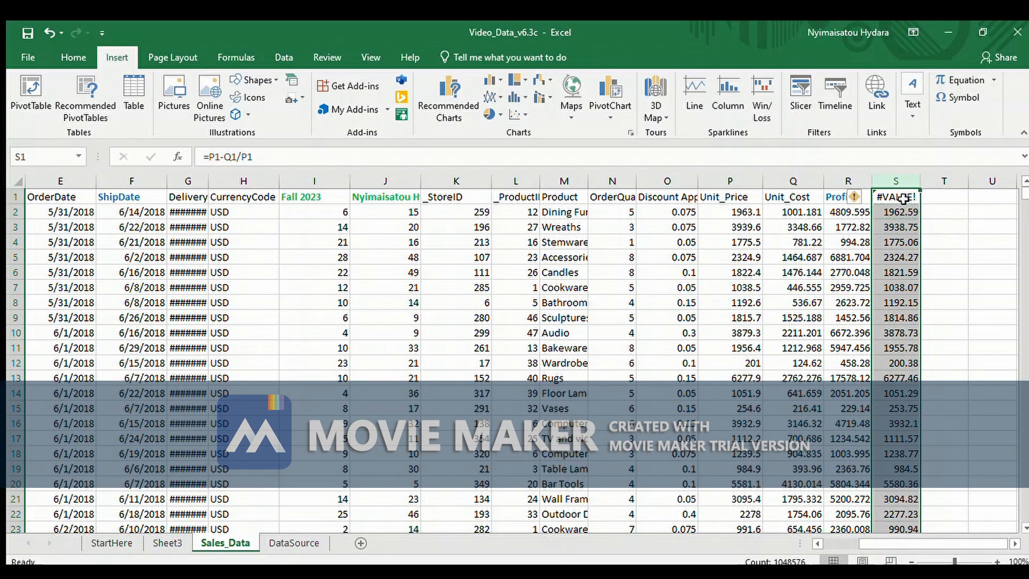
Replace the contents of header cell S1 with Gross_Margins
{"action": "left_click", "coordinate": [903, 198]}
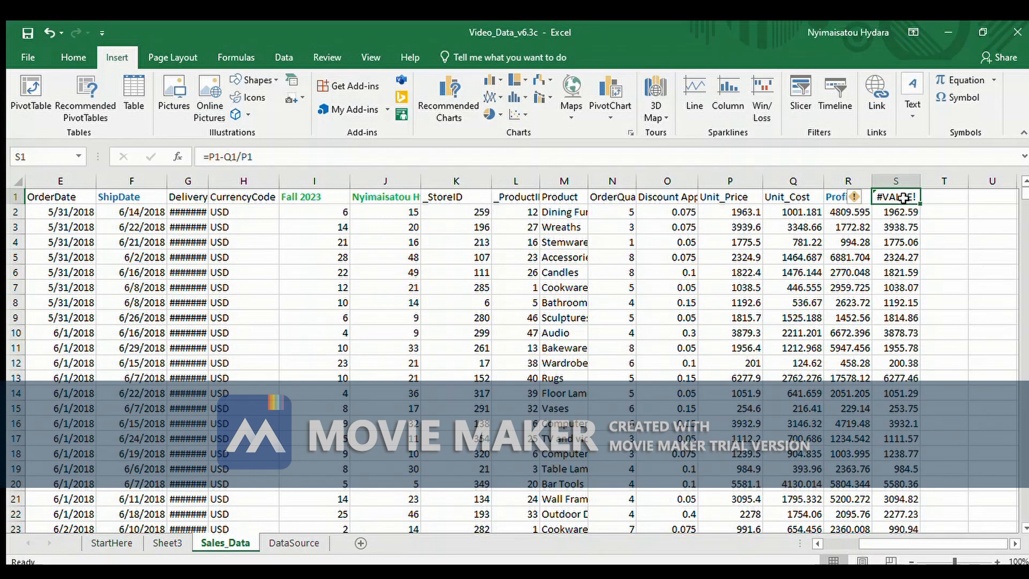
{"action": "key", "text": "Delete"}
{"action": "type", "text": "g"}
{"action": "key", "text": "BackSpace"}
{"action": "type", "text": "Gross_Ma"}
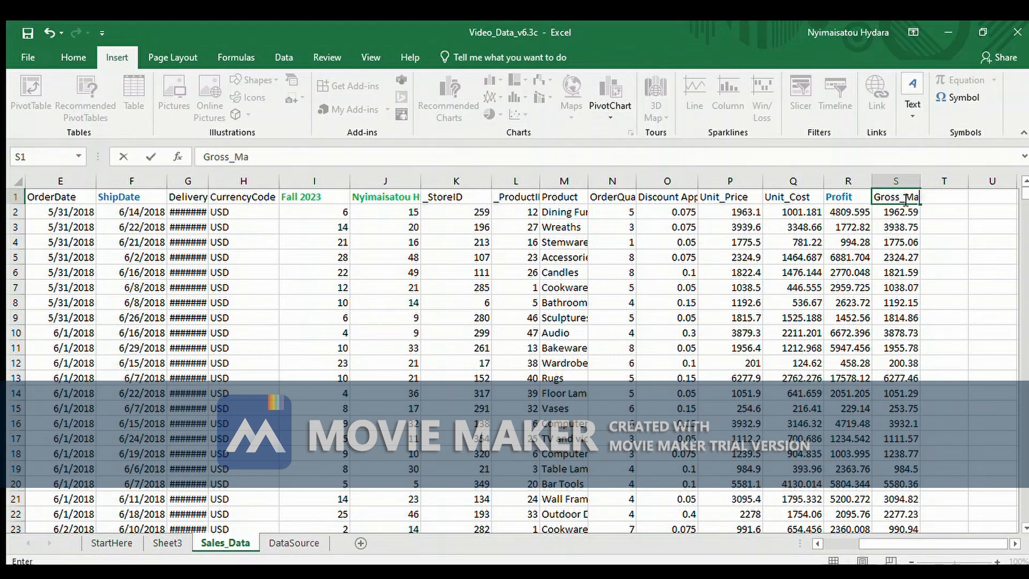
{"action": "type", "text": "rgins"}
{"action": "left_click", "coordinate": [936, 329]}
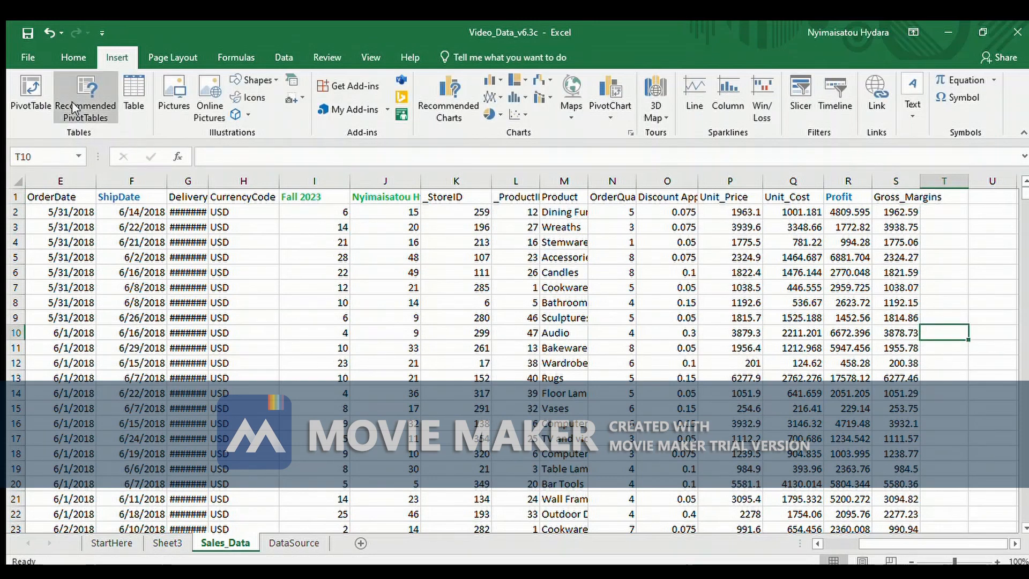
Create a PivotTable from the Sales_Data columns on a new sheet, with SalesChannel as columns and ShipDate as rows
{"action": "left_click", "coordinate": [16, 89]}
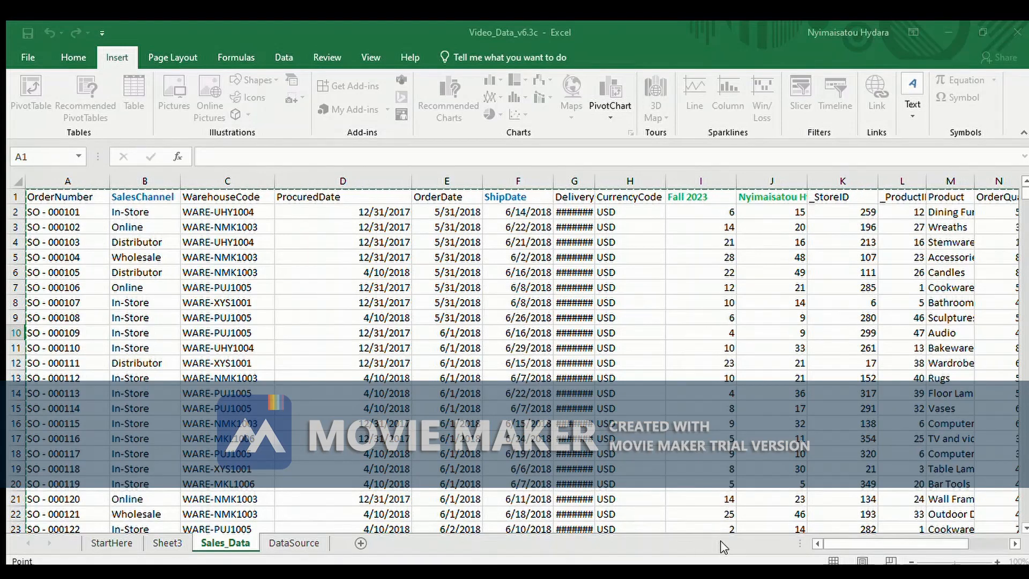
{"action": "left_click_drag", "start_coordinate": [854, 543], "coordinate": [876, 545]}
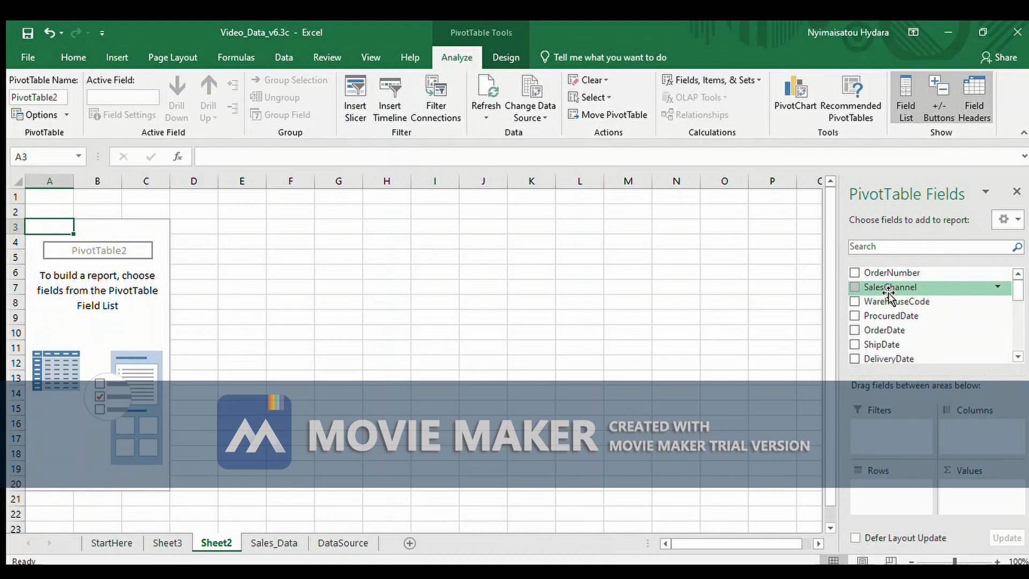
{"action": "left_click_drag", "start_coordinate": [888, 292], "coordinate": [980, 433]}
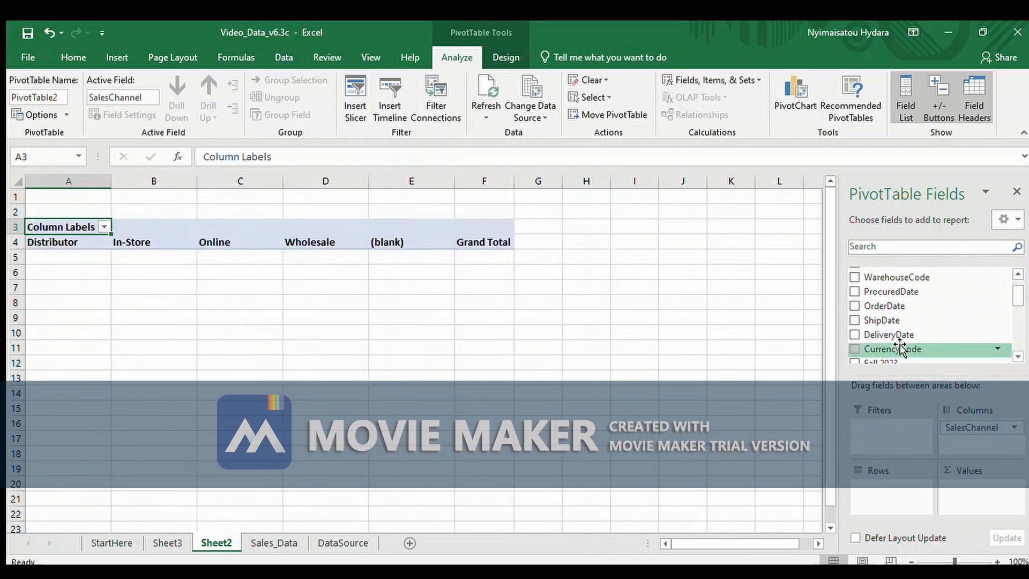
{"action": "left_click_drag", "start_coordinate": [904, 323], "coordinate": [890, 500]}
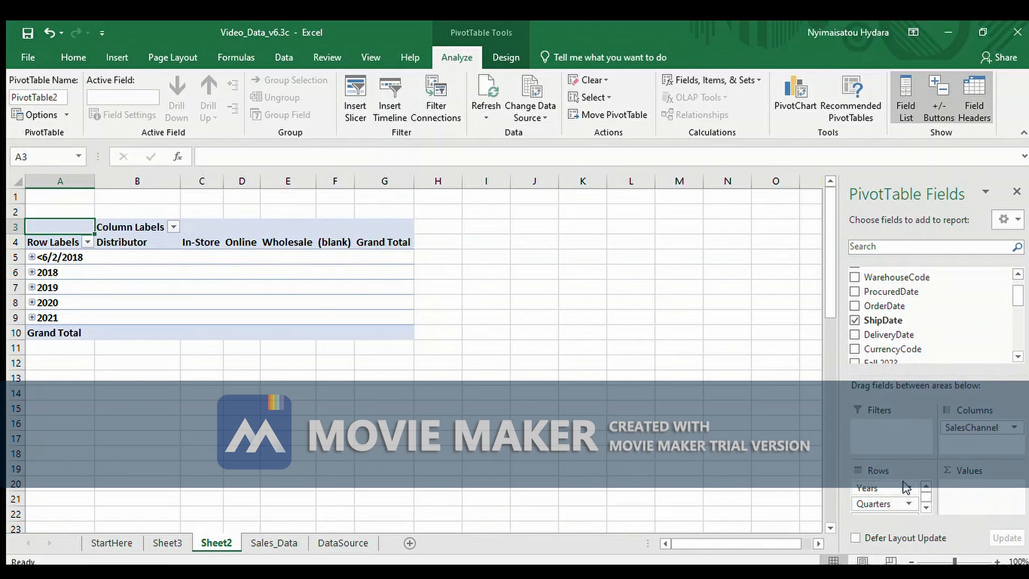
Remove Years and ShipDate from the PivotTable rows, keeping only Quarters
{"action": "left_click", "coordinate": [905, 487]}
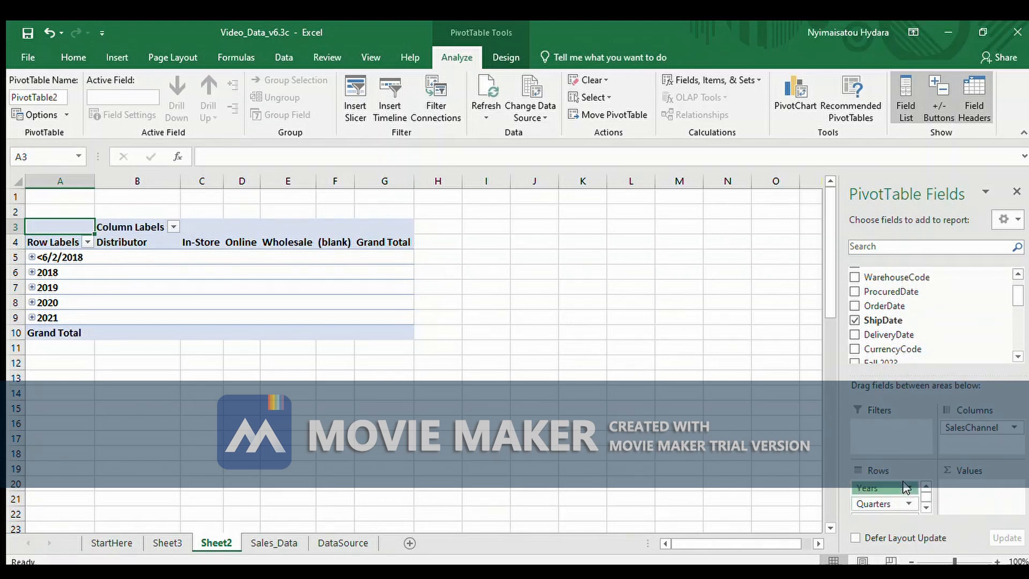
{"action": "left_click_drag", "start_coordinate": [905, 454], "coordinate": [906, 453]}
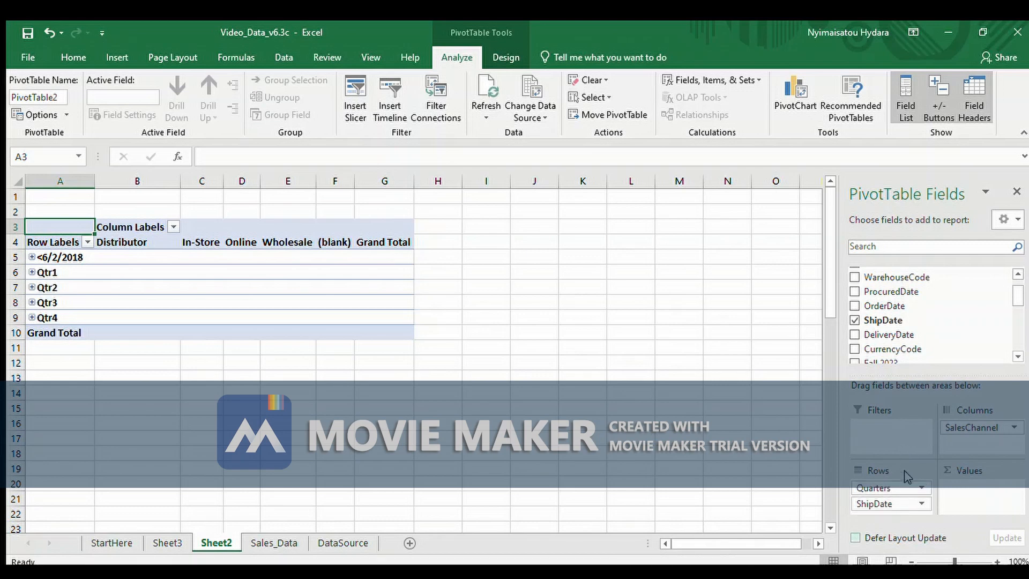
{"action": "left_click", "coordinate": [918, 504]}
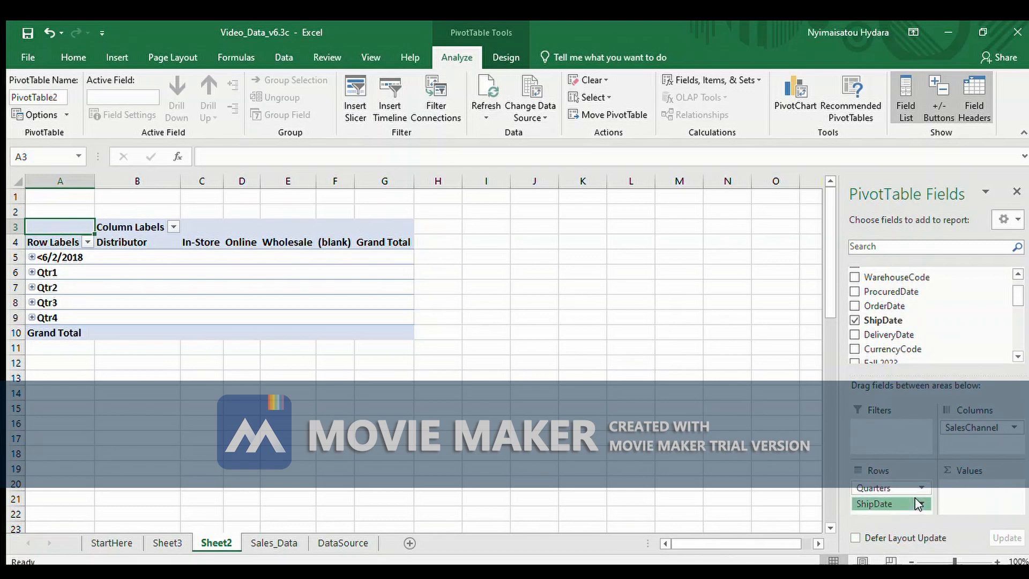
{"action": "left_click", "coordinate": [933, 474]}
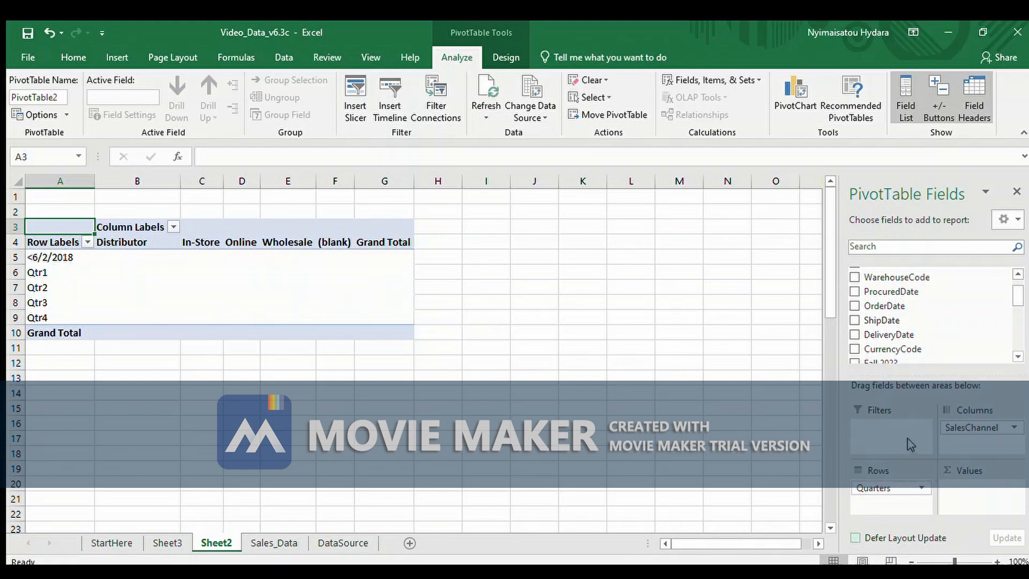
Add Gross_Margin to the PivotTable values, summarized as an average and formatted with two decimals
{"action": "left_click_drag", "start_coordinate": [1015, 298], "coordinate": [995, 345]}
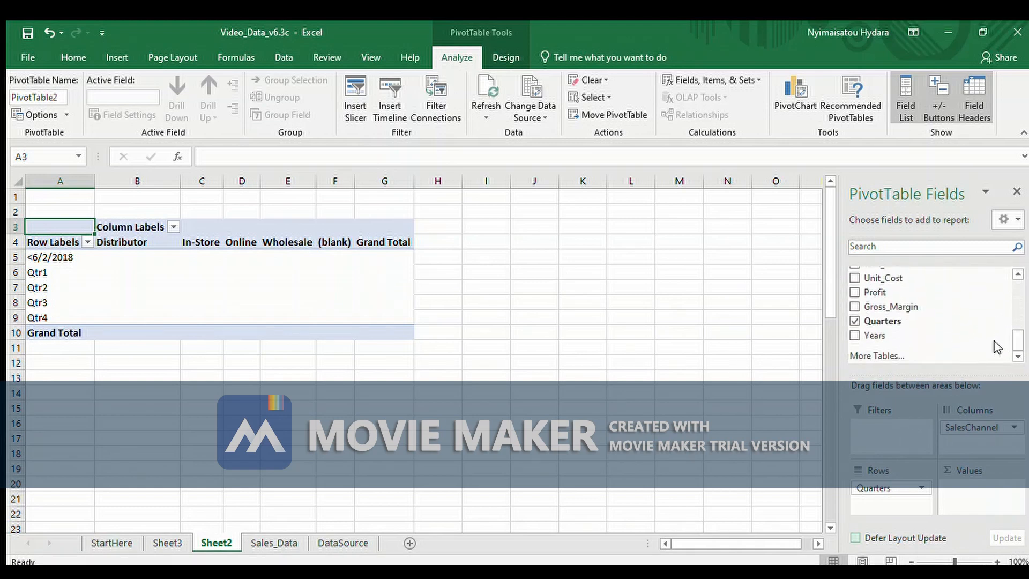
{"action": "left_click_drag", "start_coordinate": [935, 310], "coordinate": [977, 496]}
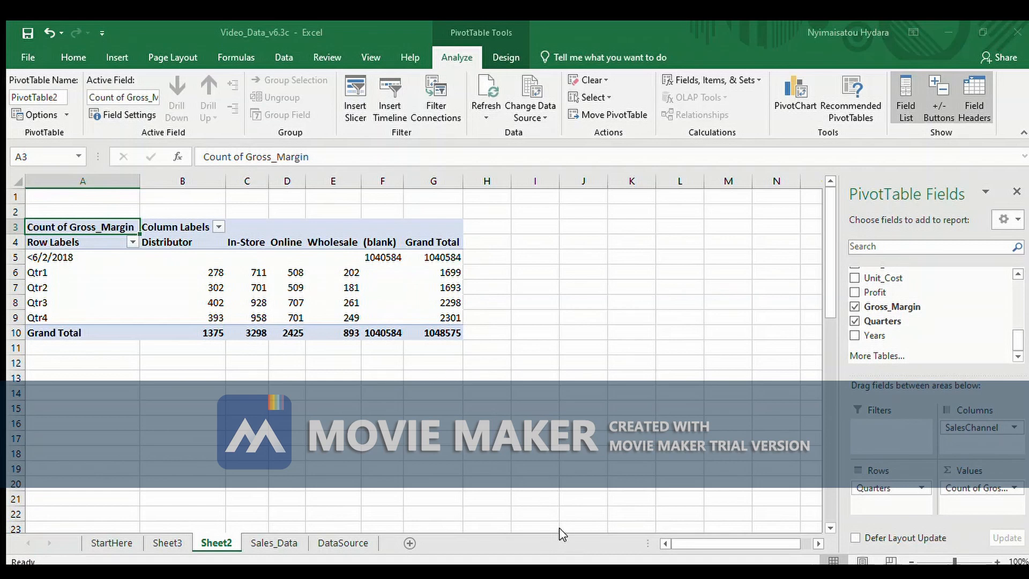
{"action": "left_click", "coordinate": [529, 465]}
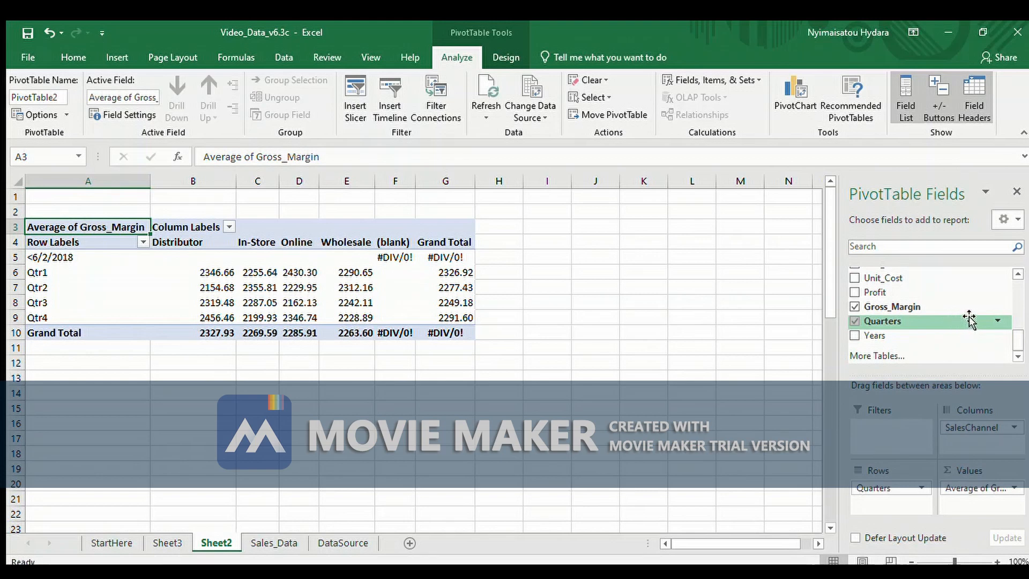
Add OrderQuantity to the PivotTable values as a sum, formatted with a thousands separator and no decimals
{"action": "left_click_drag", "start_coordinate": [1015, 340], "coordinate": [1013, 322]}
{"action": "left_click_drag", "start_coordinate": [952, 331], "coordinate": [976, 508]}
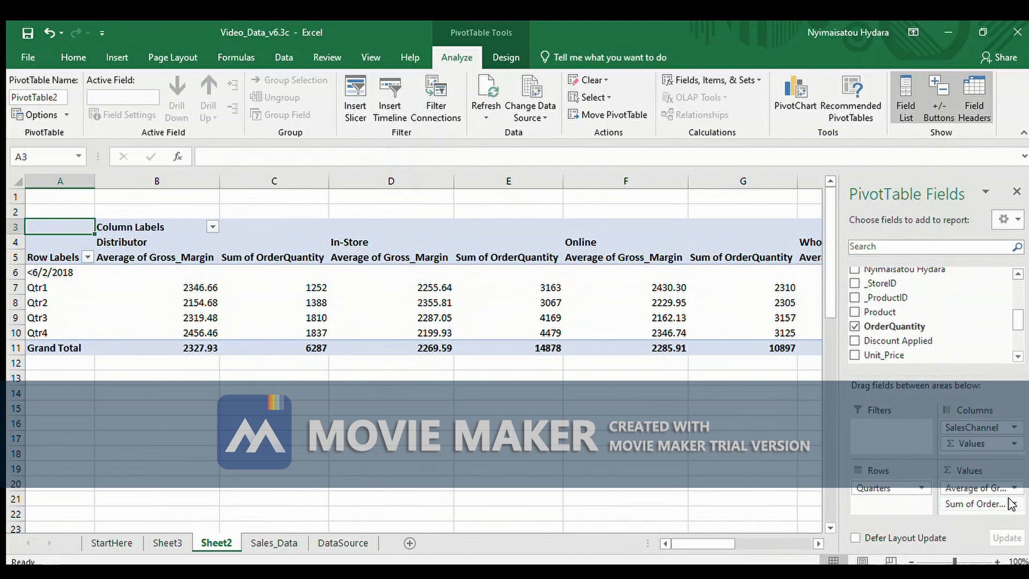
{"action": "left_click", "coordinate": [1008, 499]}
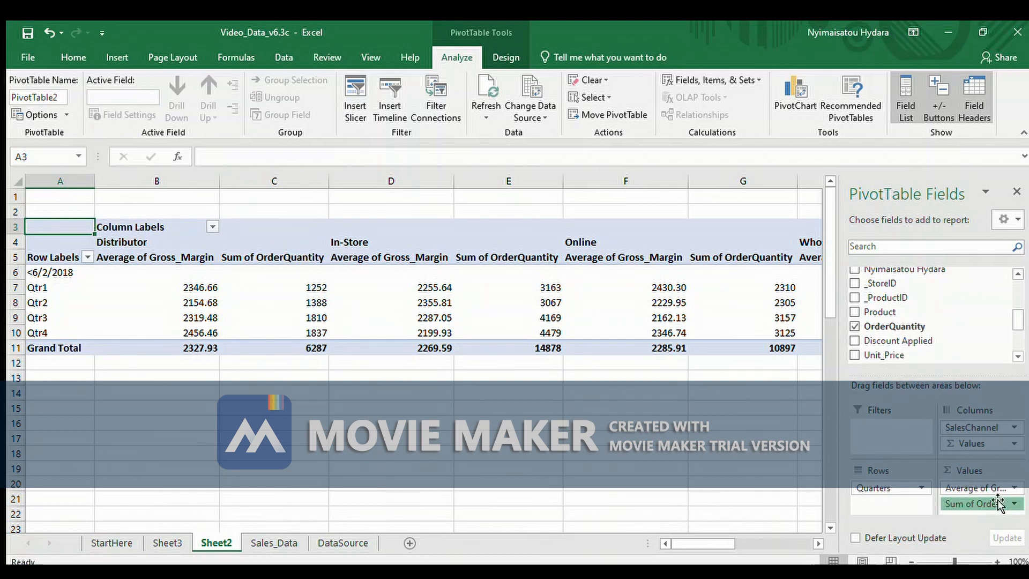
{"action": "left_click", "coordinate": [952, 478]}
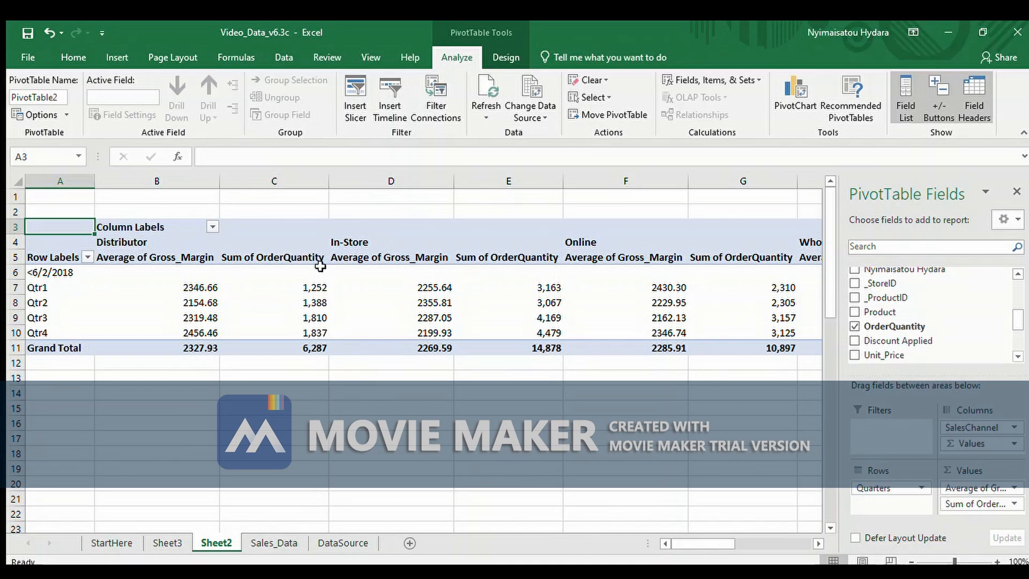
Insert SalesChannel and Product slicers and place them side by side just below the PivotTable
{"action": "left_click", "coordinate": [117, 59]}
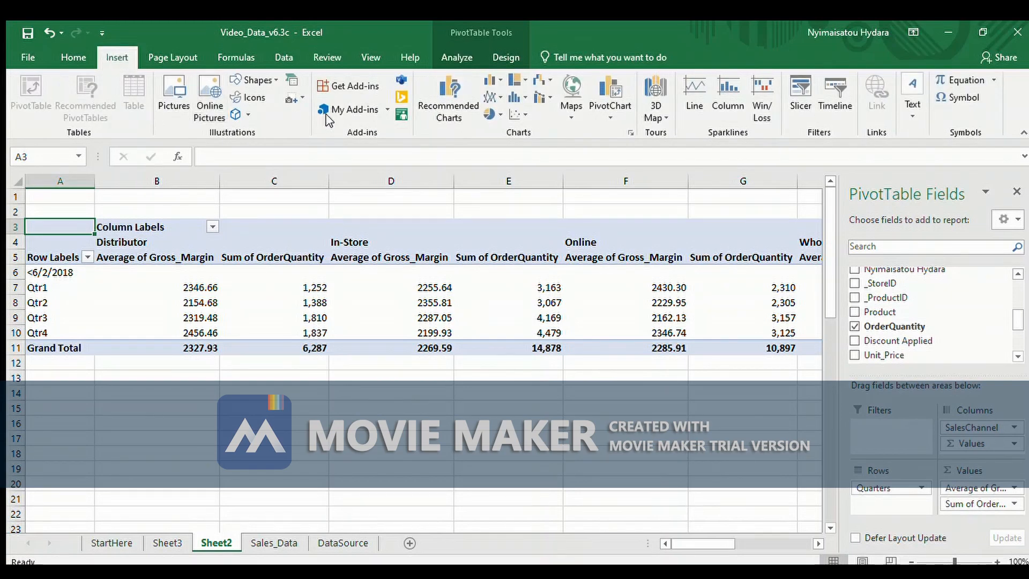
{"action": "left_click", "coordinate": [798, 85]}
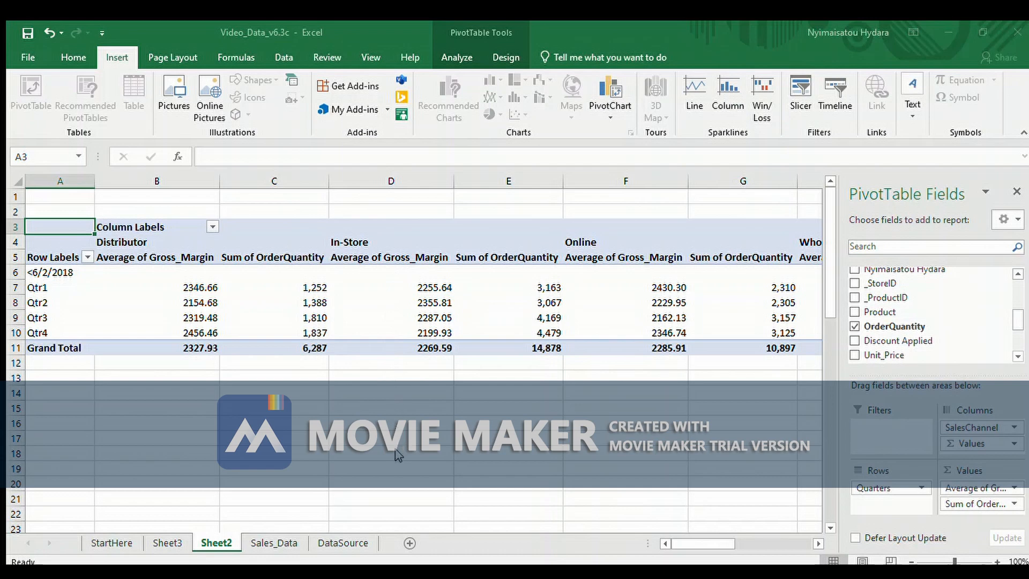
{"action": "left_click", "coordinate": [445, 538]}
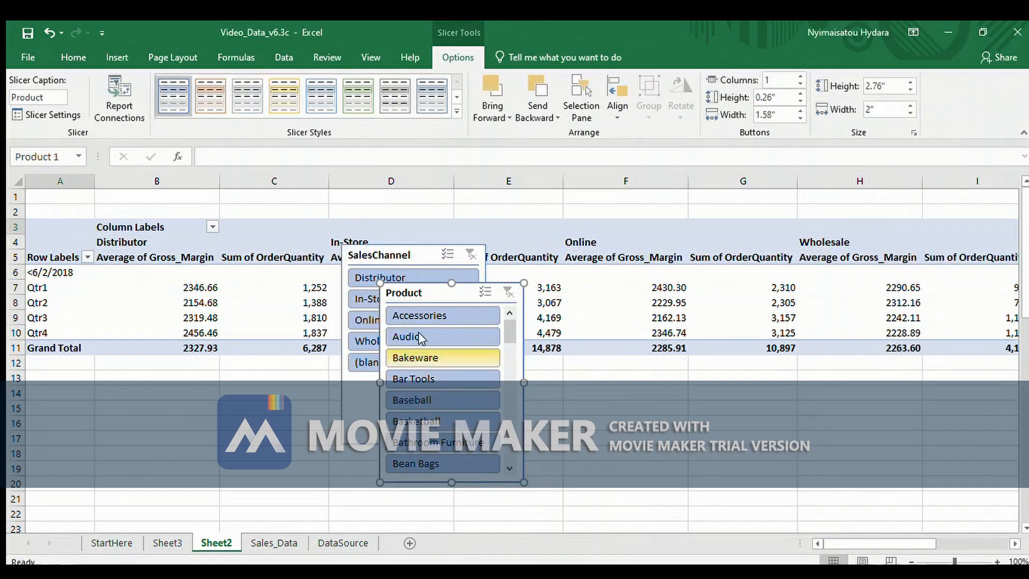
{"action": "left_click_drag", "start_coordinate": [423, 261], "coordinate": [111, 384]}
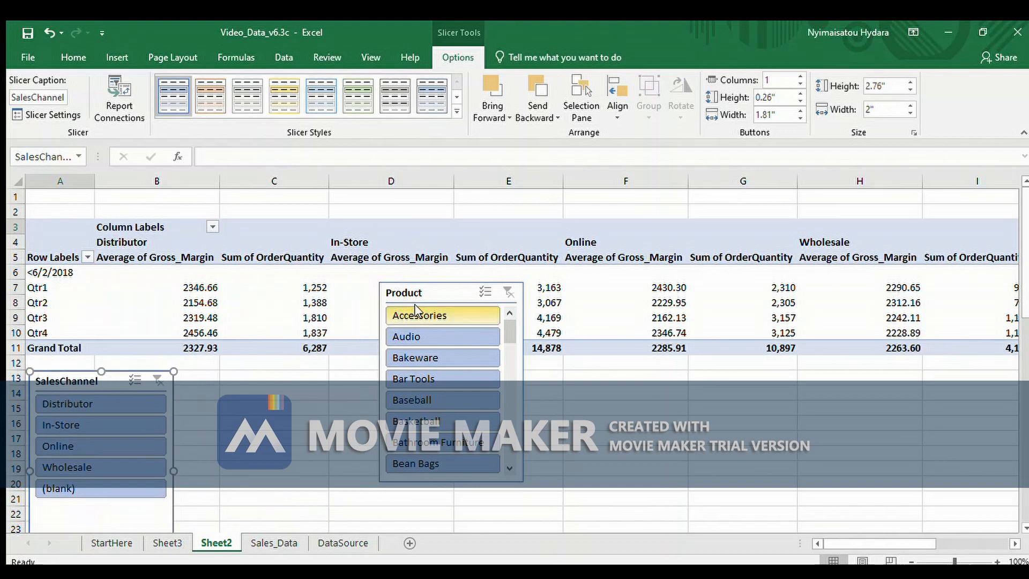
{"action": "left_click_drag", "start_coordinate": [441, 292], "coordinate": [268, 378]}
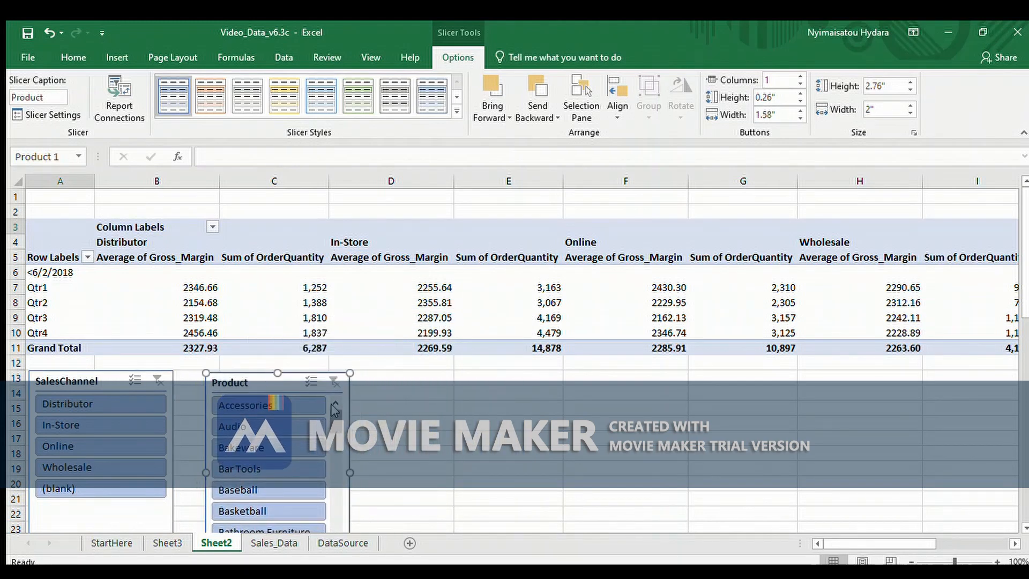
Filter the PivotTable with the slicers to the Sculptures product and the Online sales channel
{"action": "left_click_drag", "start_coordinate": [337, 414], "coordinate": [307, 509]}
{"action": "left_click", "coordinate": [292, 428]}
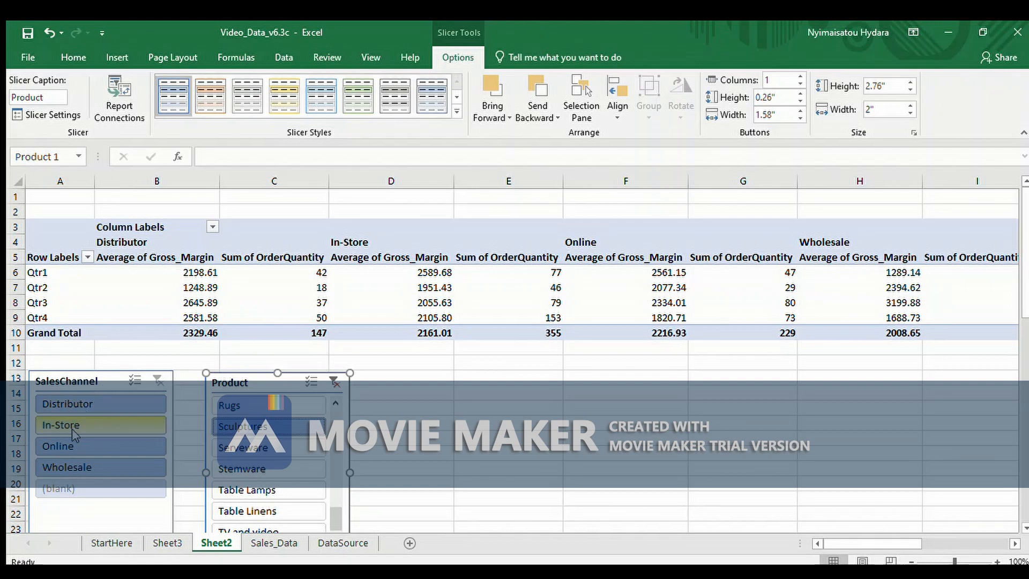
{"action": "left_click", "coordinate": [69, 446]}
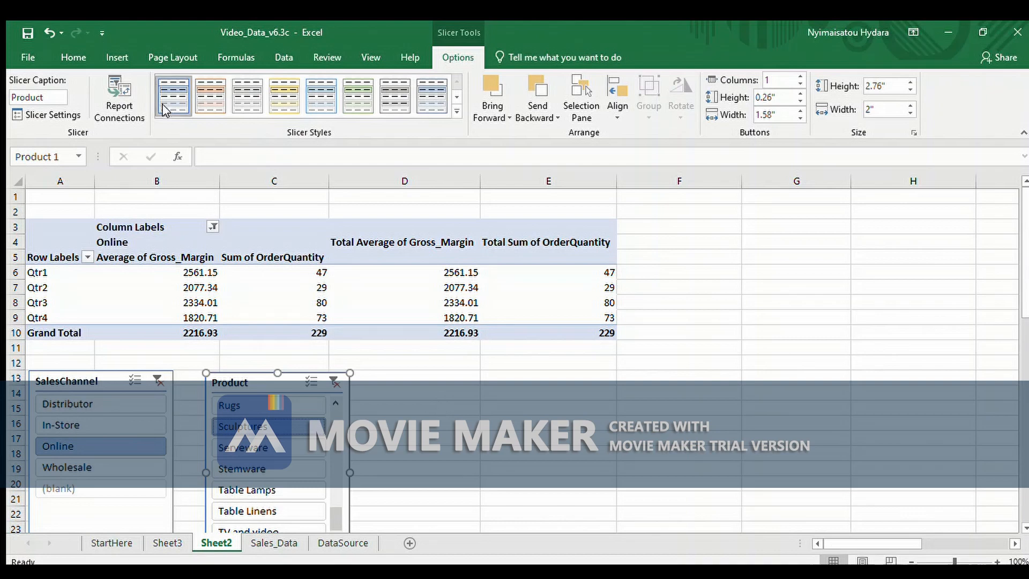
Insert a recommended combo PivotChart with gross margin columns and a secondary-axis order quantity line, and place it beside the Product slicer
{"action": "left_click", "coordinate": [121, 57]}
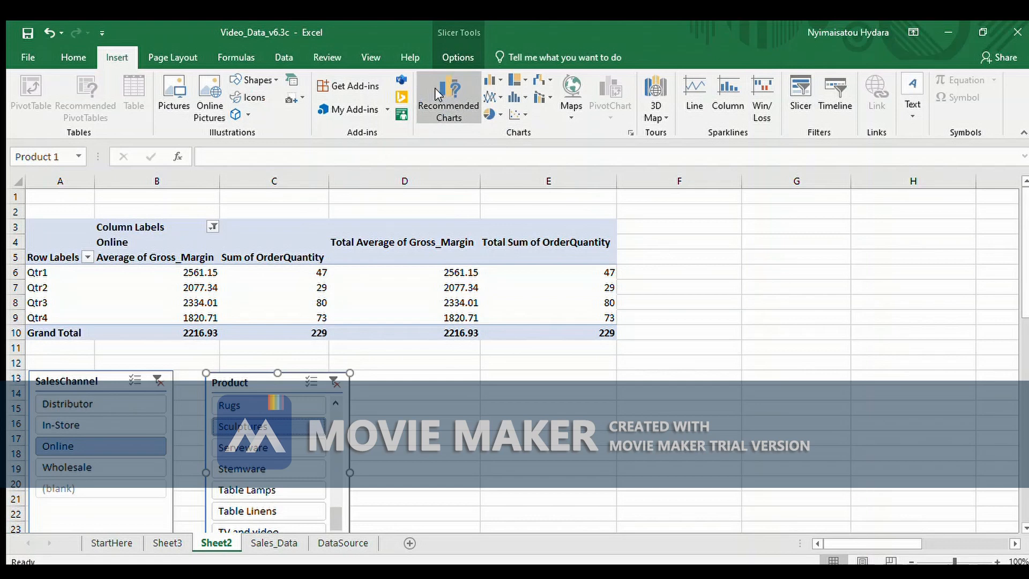
{"action": "left_click", "coordinate": [39, 231]}
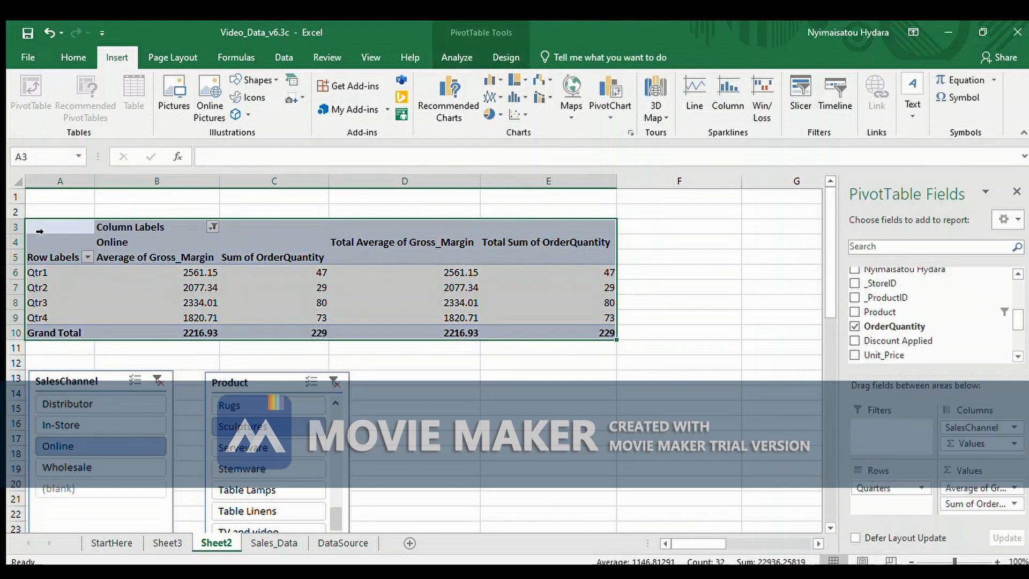
{"action": "left_click", "coordinate": [445, 107]}
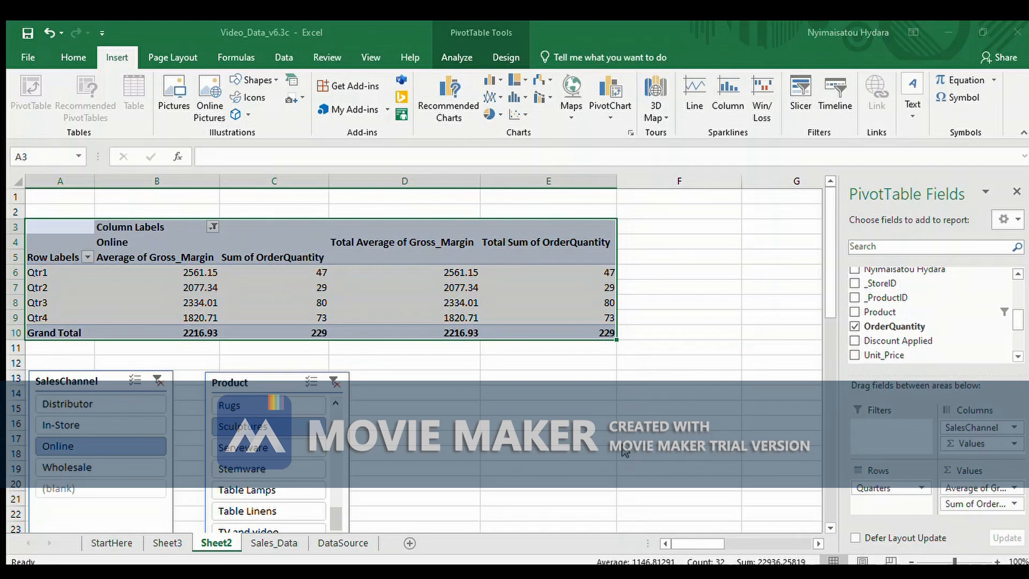
{"action": "left_click", "coordinate": [649, 496]}
{"action": "left_click_drag", "start_coordinate": [540, 277], "coordinate": [666, 396]}
Switch the SalesChannel slicer to In-Store, back to Online and to In-Store again to compare the channels in the chart
{"action": "left_click_drag", "start_coordinate": [824, 291], "coordinate": [824, 313]}
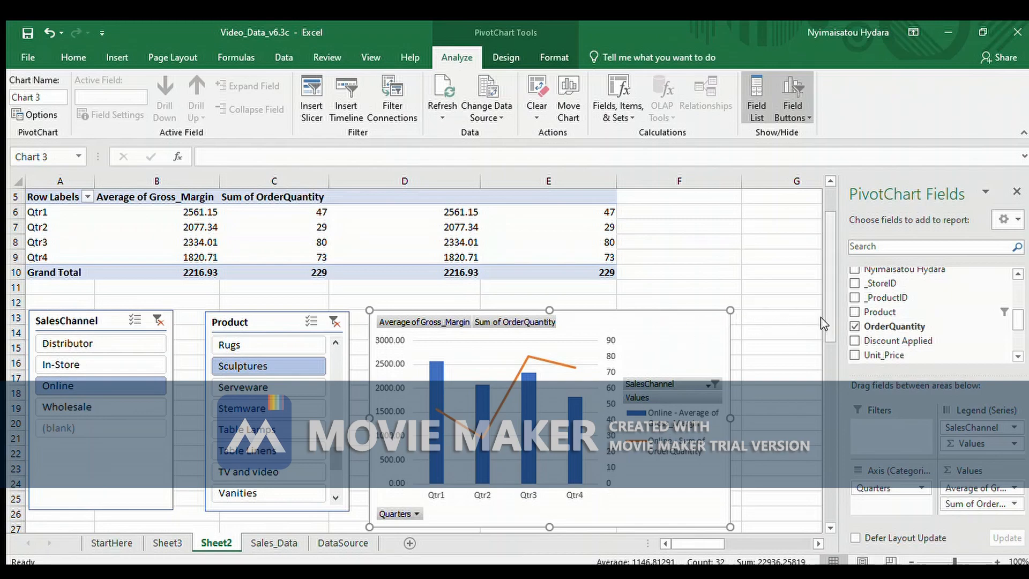
{"action": "left_click_drag", "start_coordinate": [820, 316], "coordinate": [822, 310]}
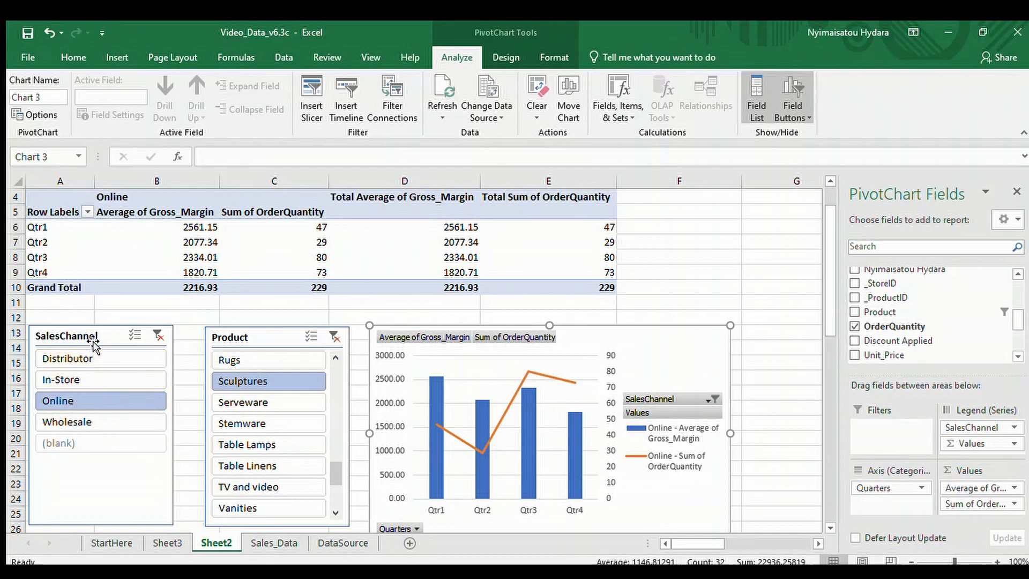
{"action": "left_click", "coordinate": [60, 377]}
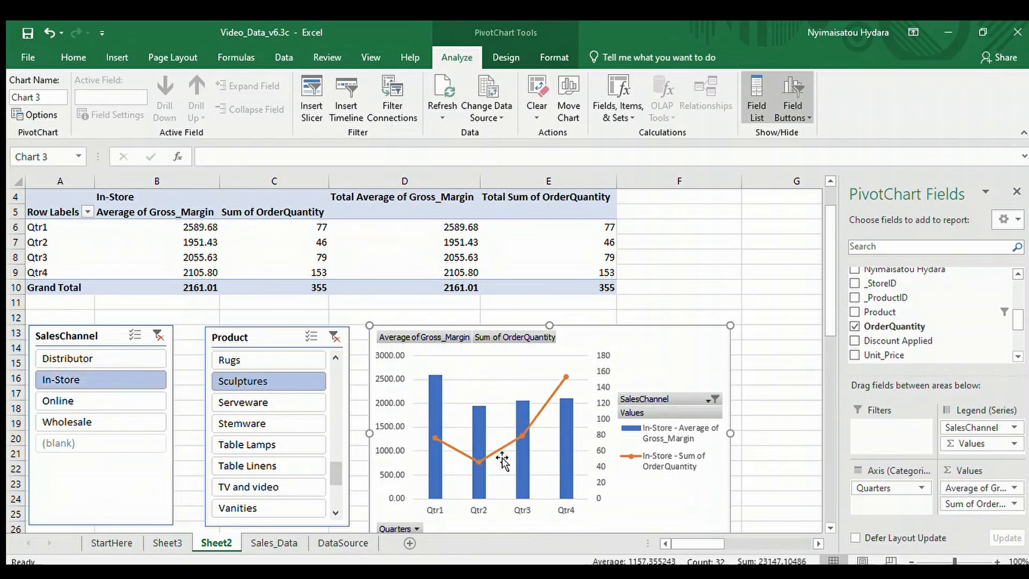
{"action": "left_click", "coordinate": [114, 395]}
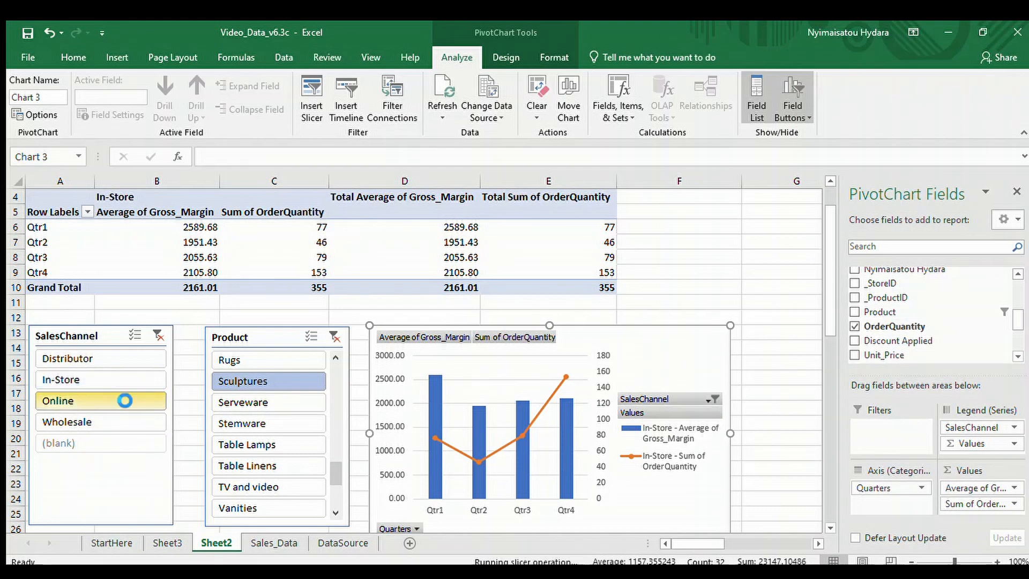
{"action": "left_click", "coordinate": [117, 379]}
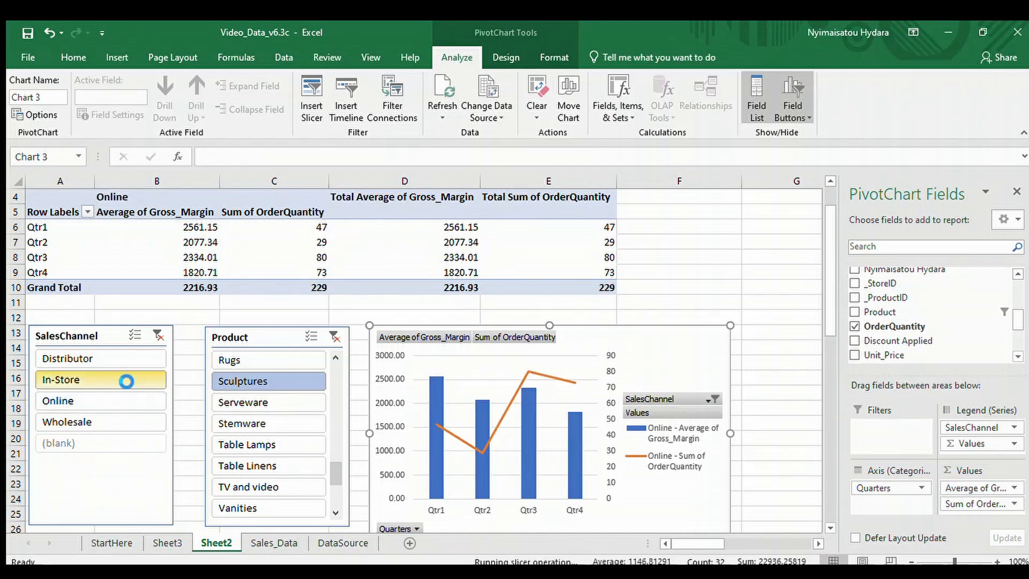